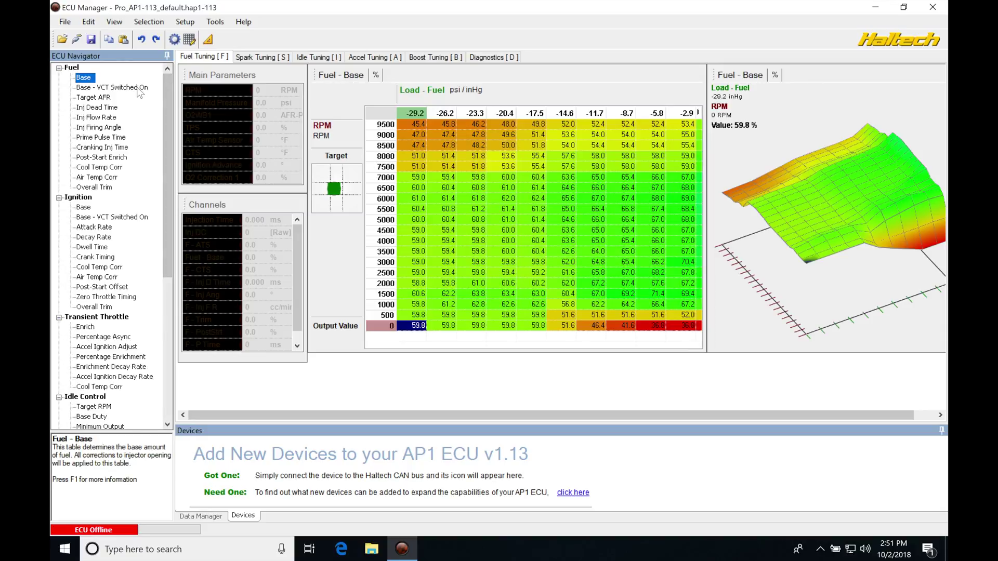
Review the ECU output settings and VCT switching conditions in Main Setup, closing without saving.
left_click(185, 21)
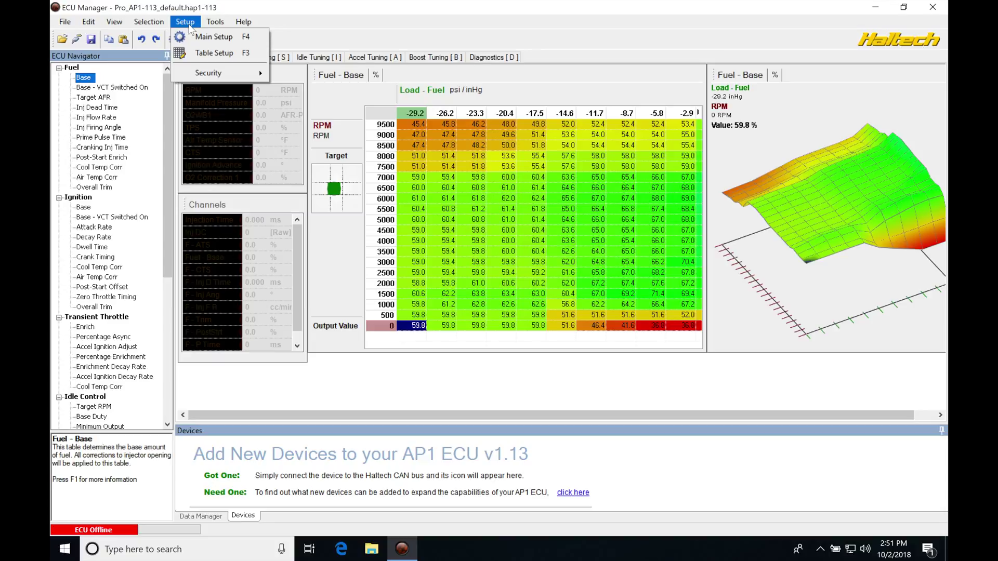
left_click(190, 35)
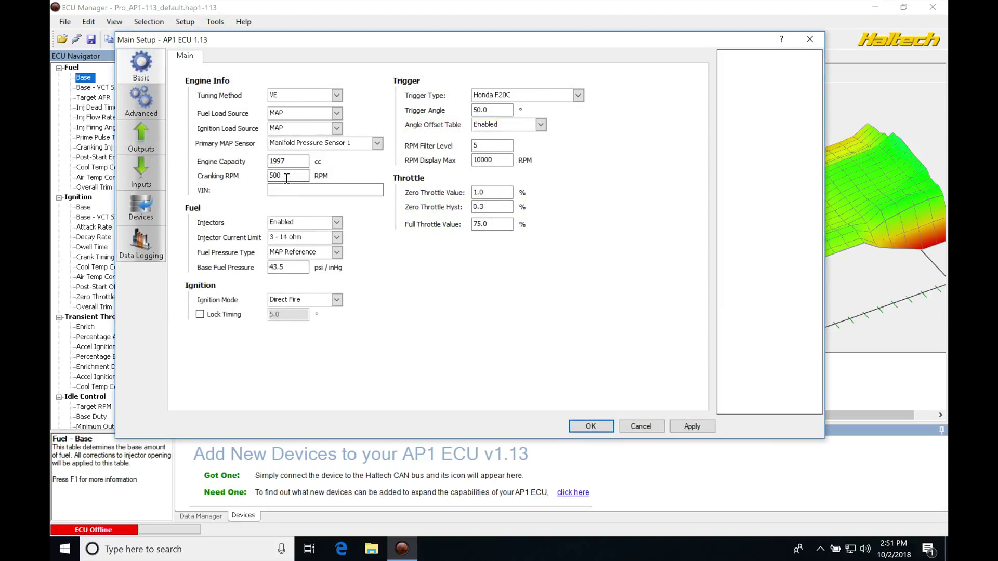
left_click(143, 150)
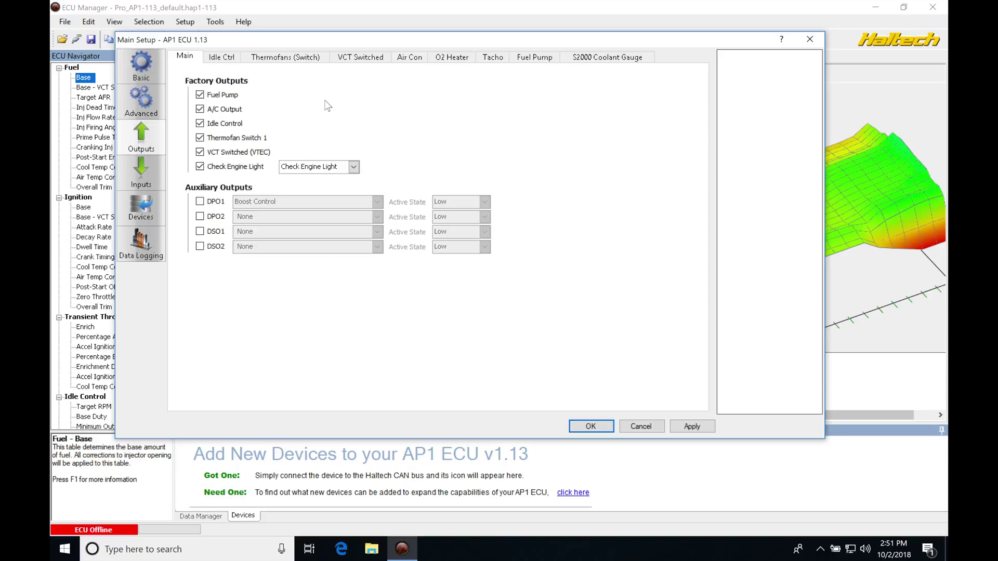
left_click(364, 59)
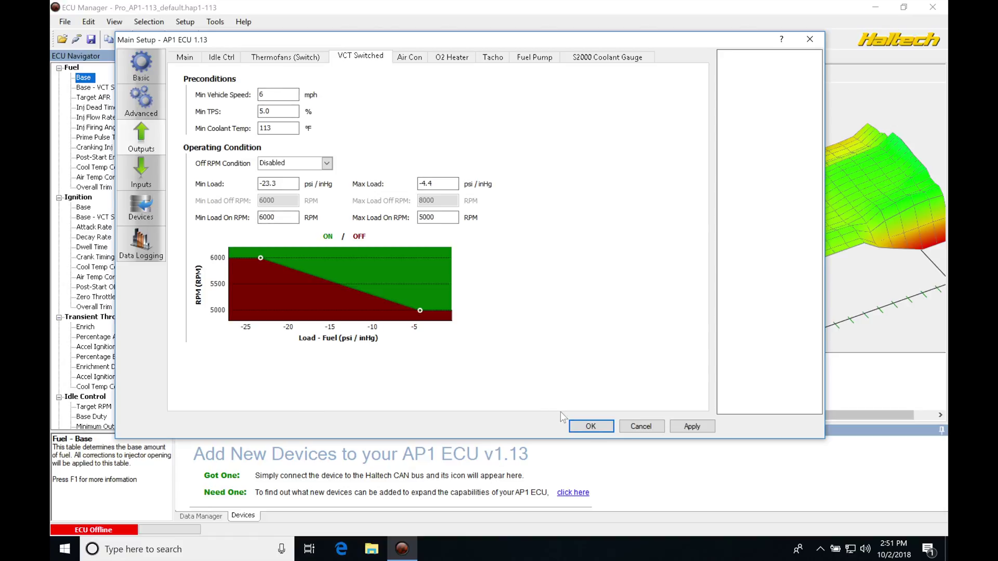
left_click(641, 427)
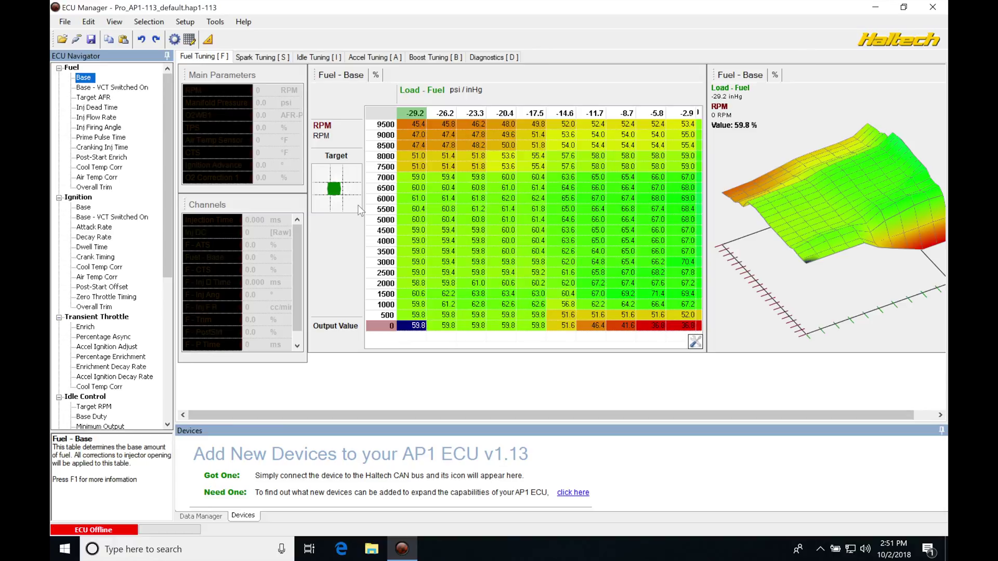
Add a 10000 RPM row above the 8500 RPM row of the Fuel - Base table.
left_click(417, 145)
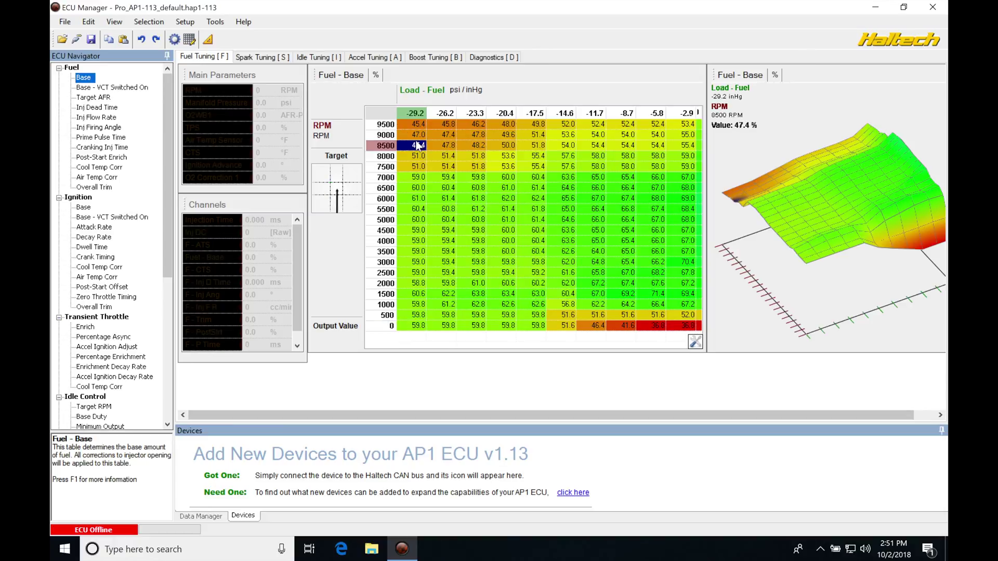
key("Up")
key("Up")
key("Up")
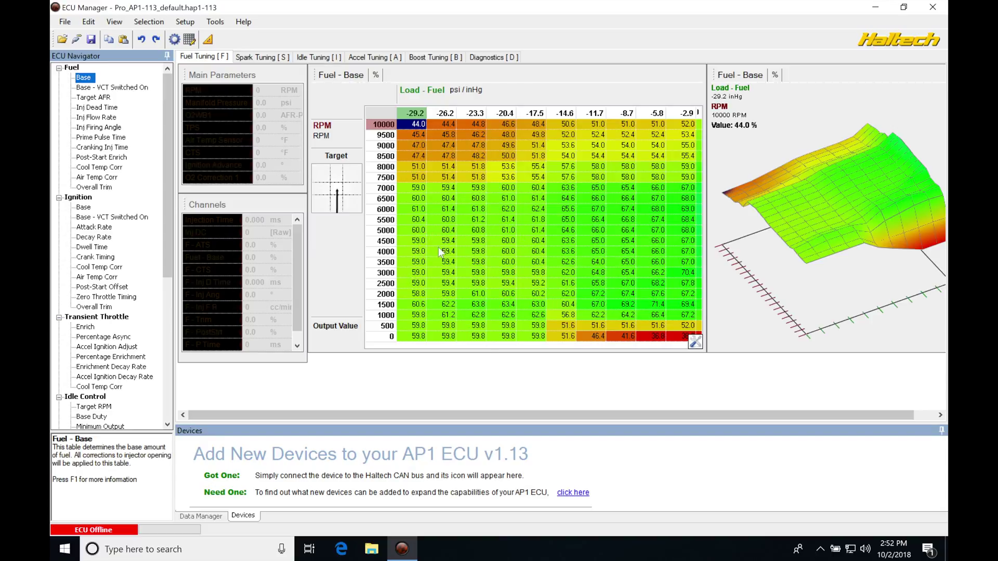
left_click(185, 22)
Delete the 10000, 9500, 9000 and 8500 RPM breakpoints from the Fuel - Base row axis and apply.
left_click(201, 53)
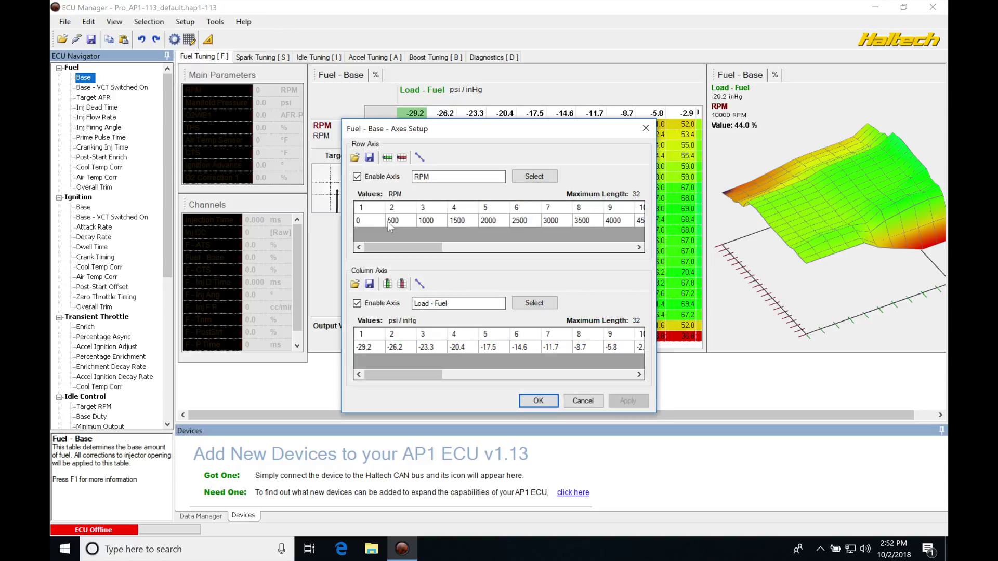
left_click_drag(398, 243, 528, 248)
left_click(511, 221)
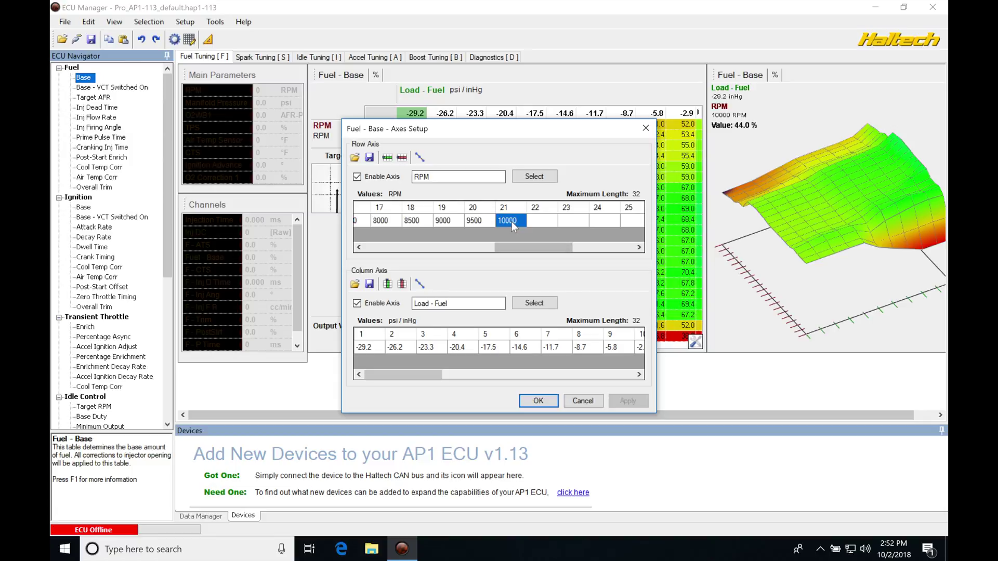
left_click(401, 157)
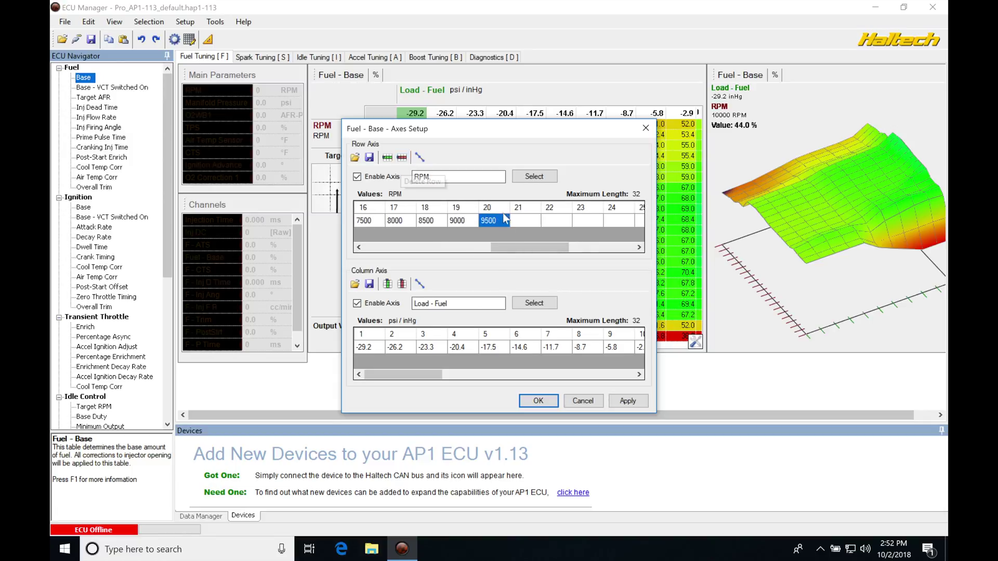
left_click(403, 157)
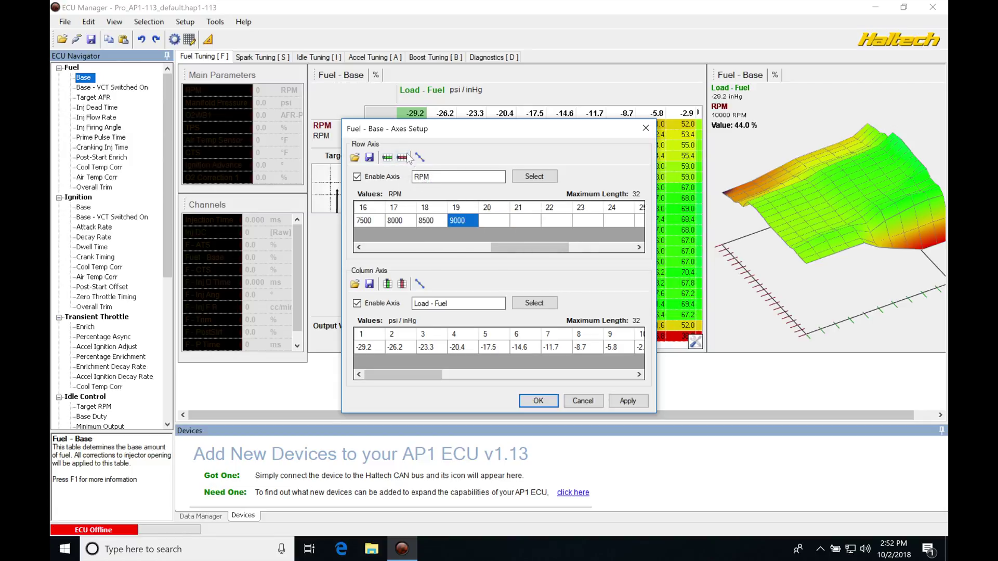
left_click(404, 158)
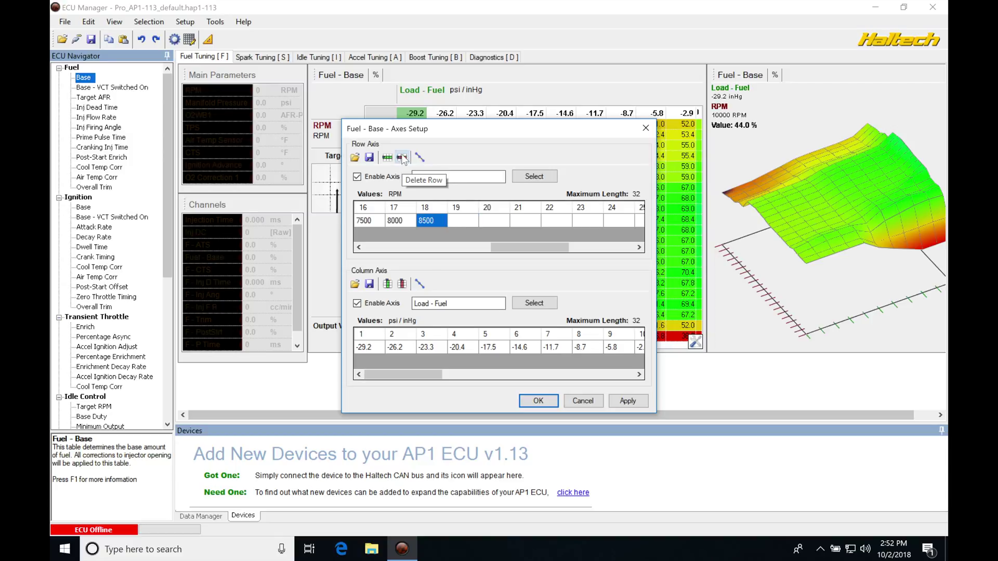
left_click(401, 158)
left_click(616, 403)
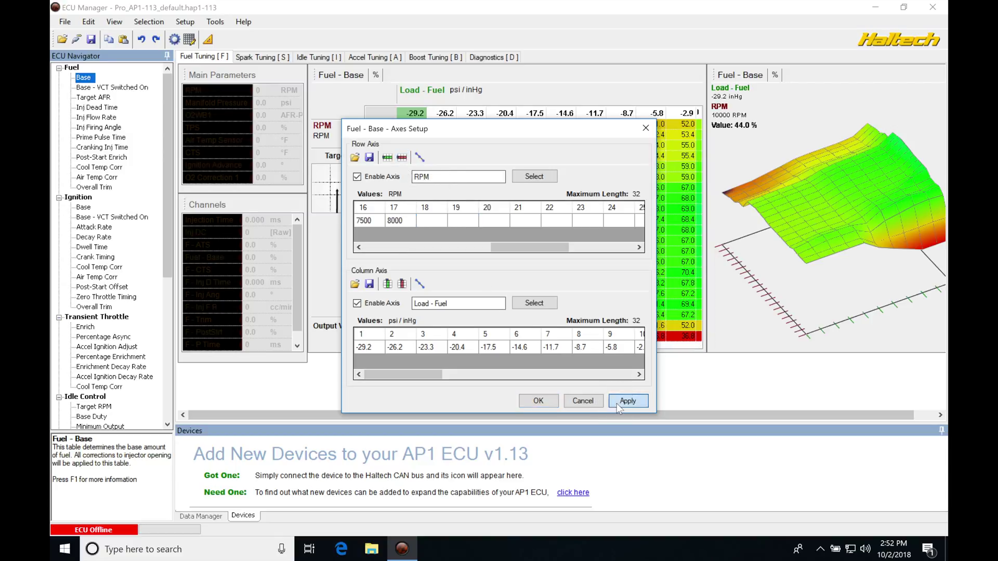
left_click(538, 400)
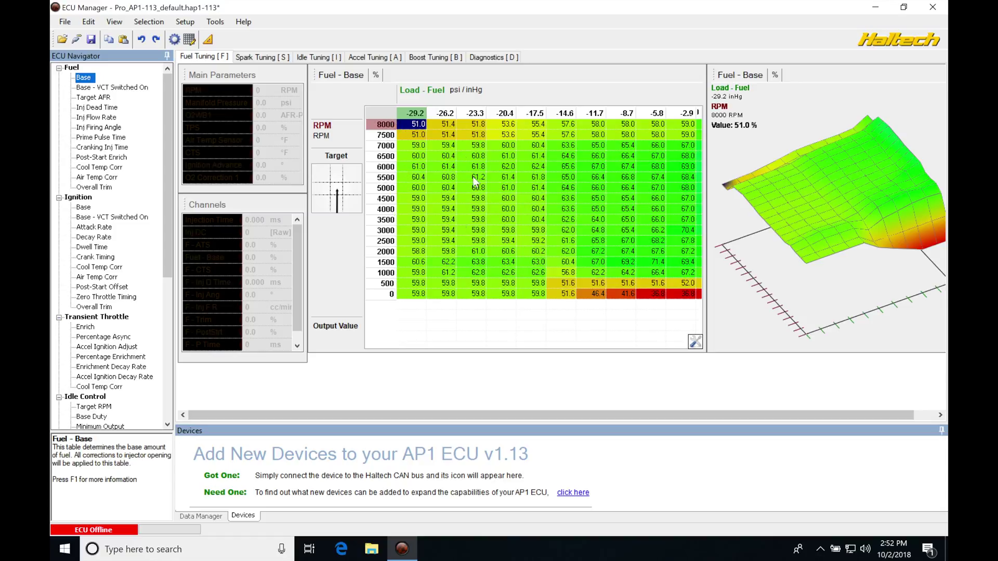
left_click(536, 208)
left_click_drag(735, 193, 846, 185)
left_click(579, 209)
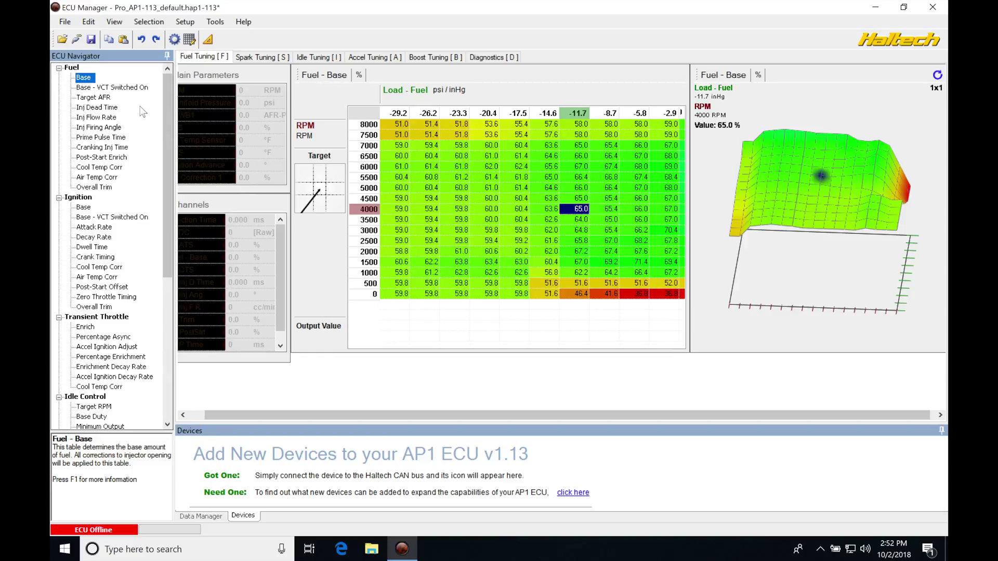
left_click(138, 87)
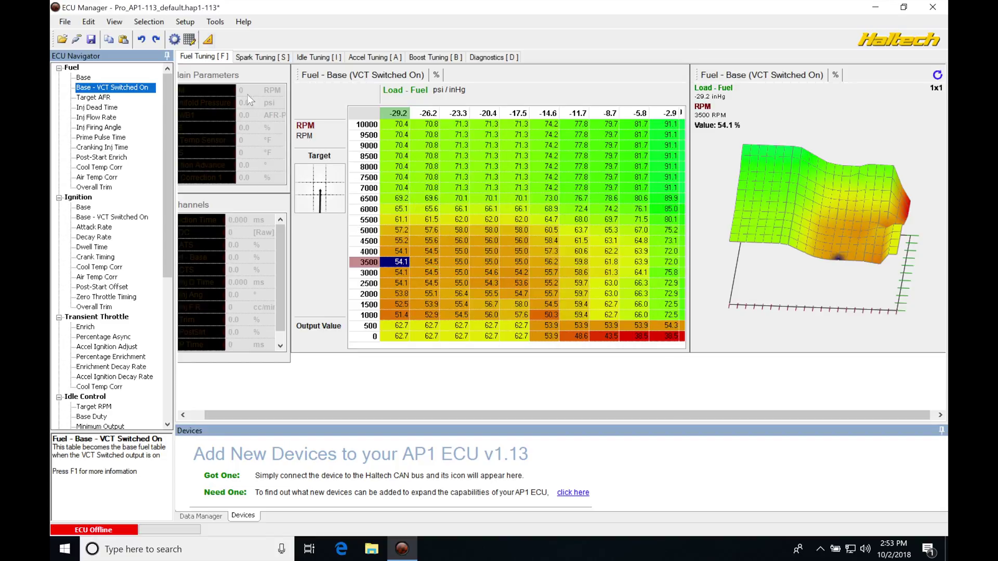
Bring up the Setup menu for the Base - VCT Switched On fuel table.
left_click(185, 23)
Remove the 0 through 3000 RPM breakpoints so the VCT Switched On row axis starts at 3500.
left_click(198, 52)
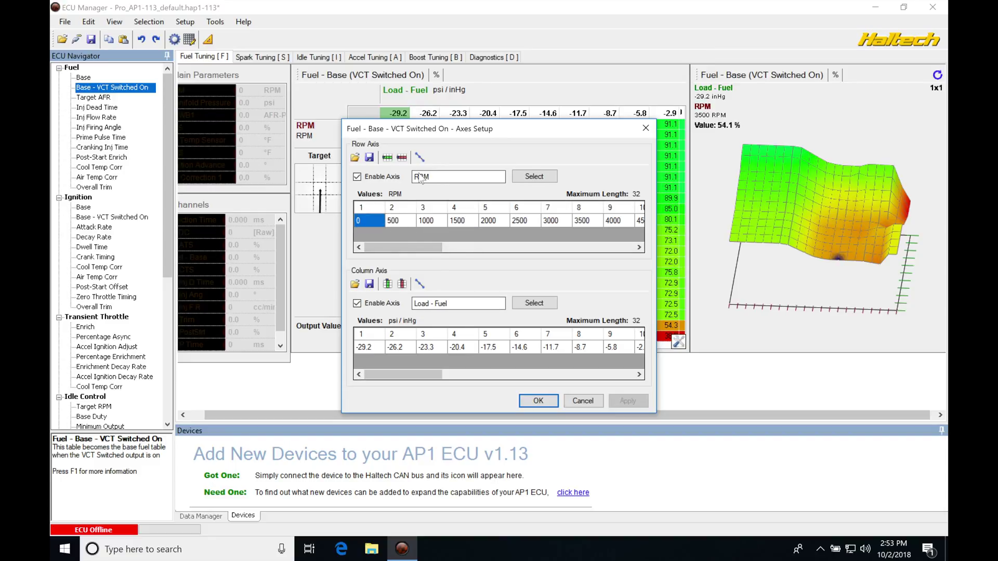
left_click(402, 158)
left_click(402, 158)
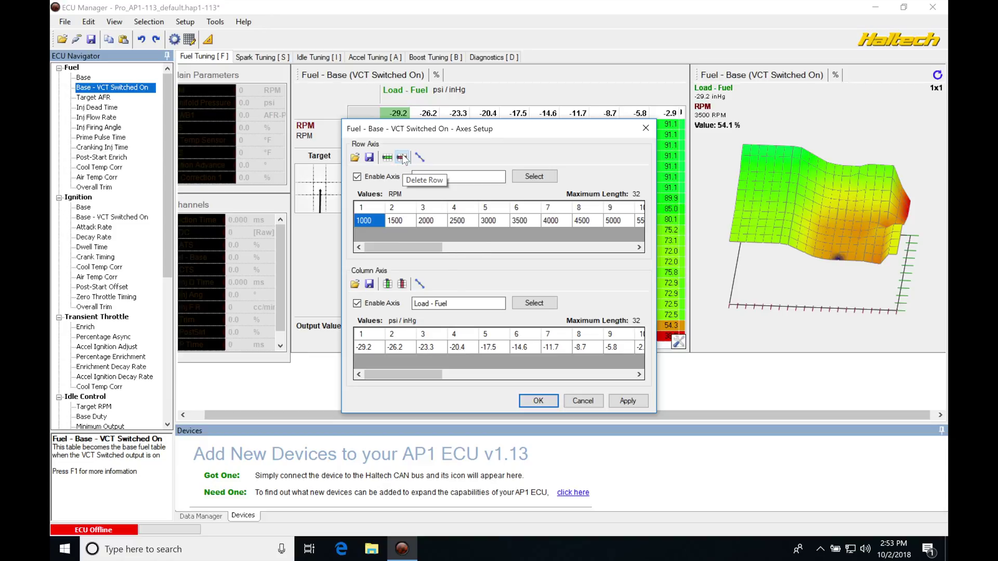
left_click(402, 157)
left_click(402, 158)
left_click(402, 158)
left_click(403, 158)
left_click(402, 157)
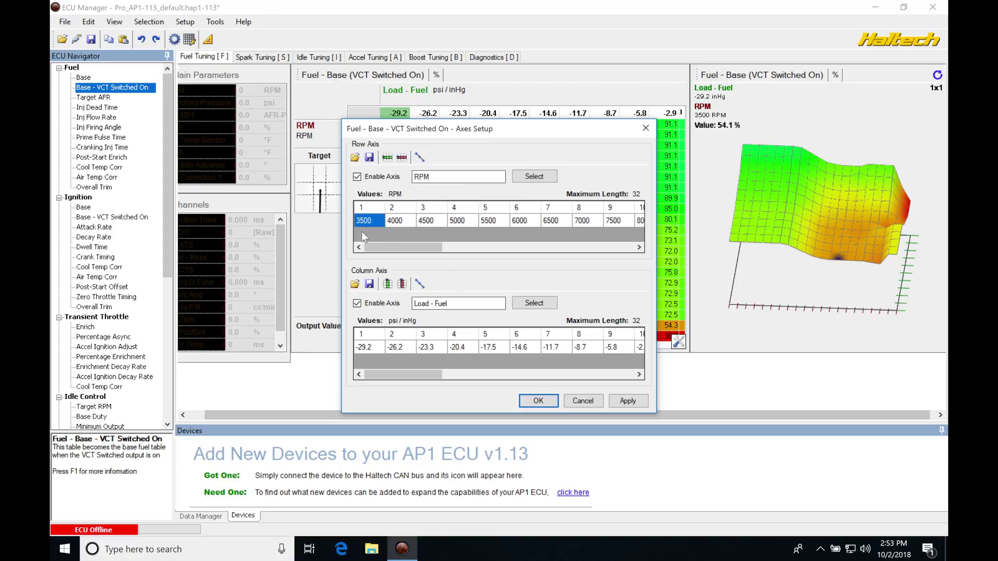
Delete the 10000 RPM breakpoint so the axis ends at 9500 RPM, and accept the changes.
left_click_drag(381, 243, 456, 239)
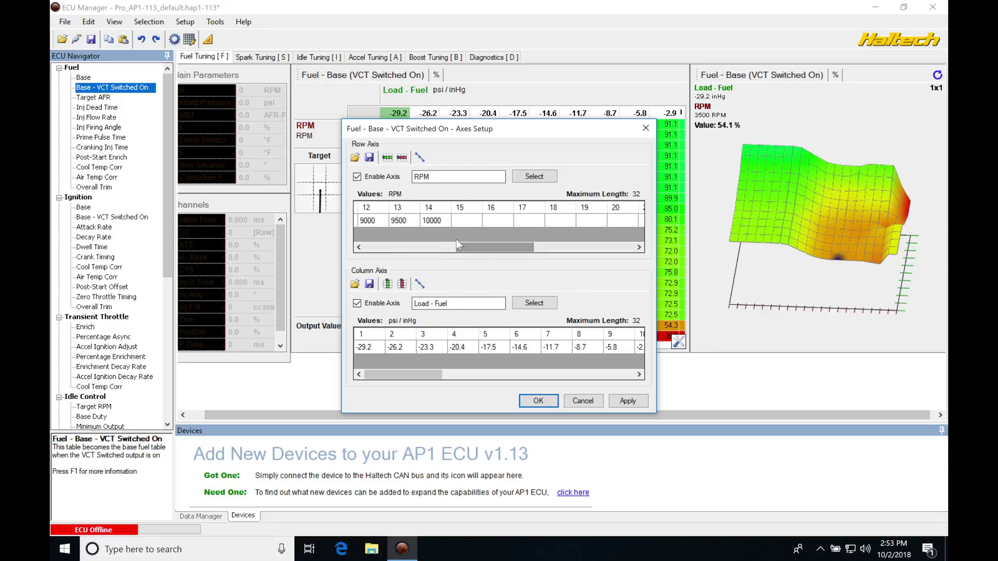
left_click(433, 224)
left_click(402, 157)
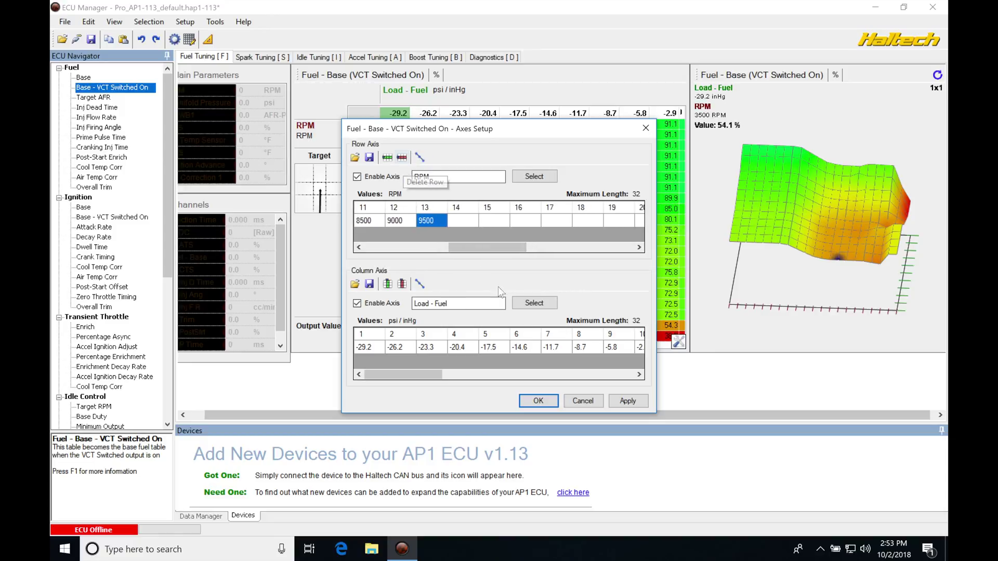
left_click(538, 401)
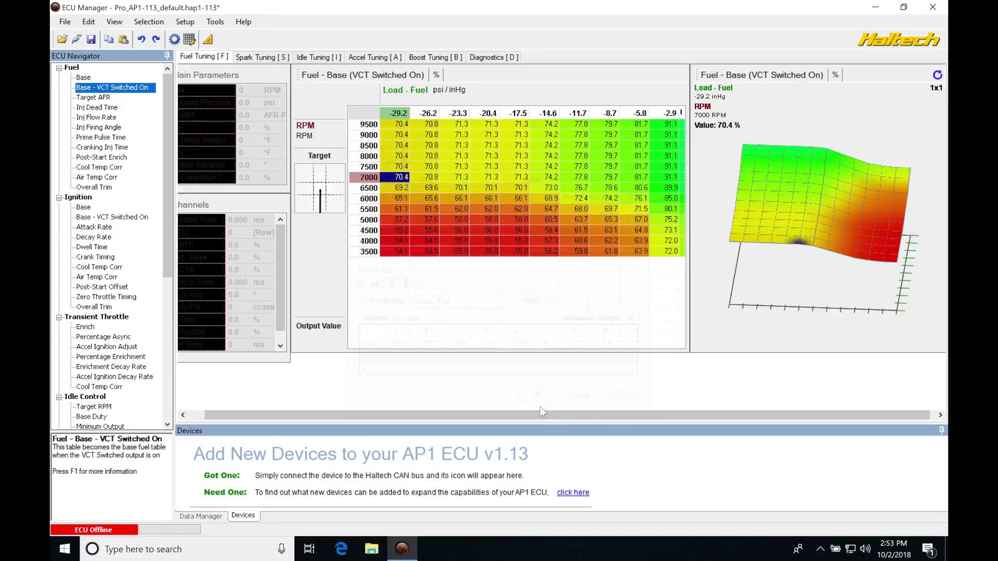
left_click(448, 200)
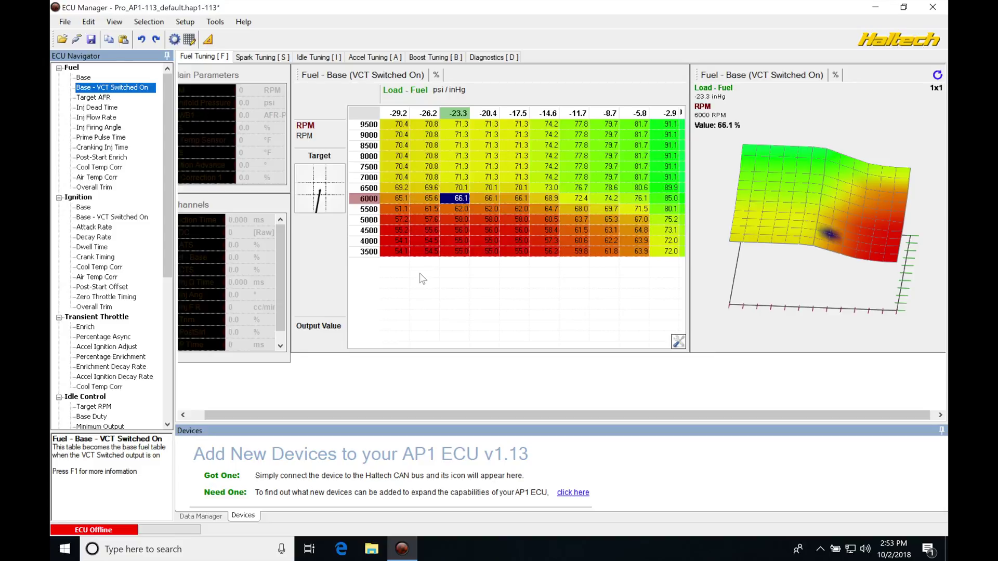
left_click(544, 177)
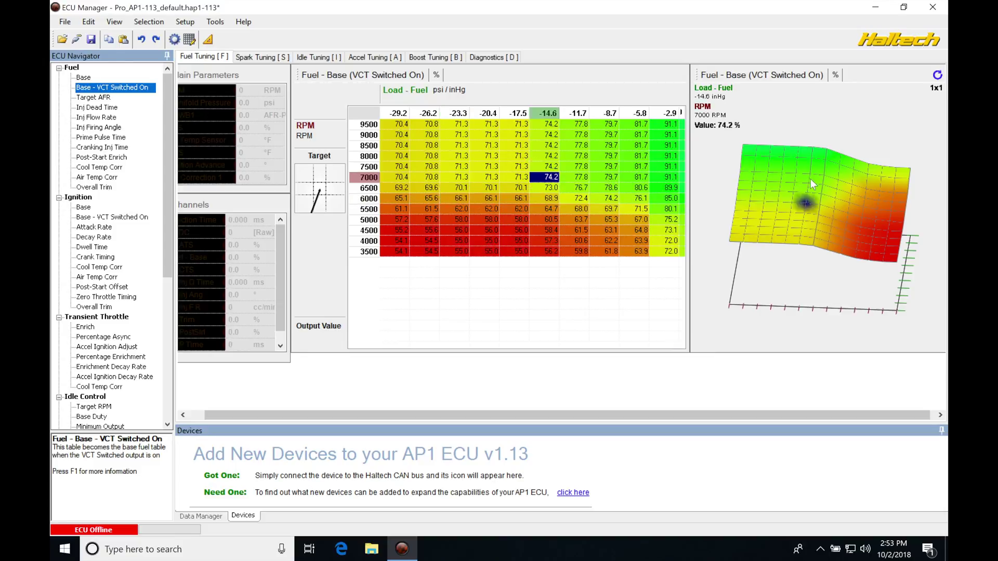
left_click_drag(809, 179, 717, 204)
left_click(634, 203)
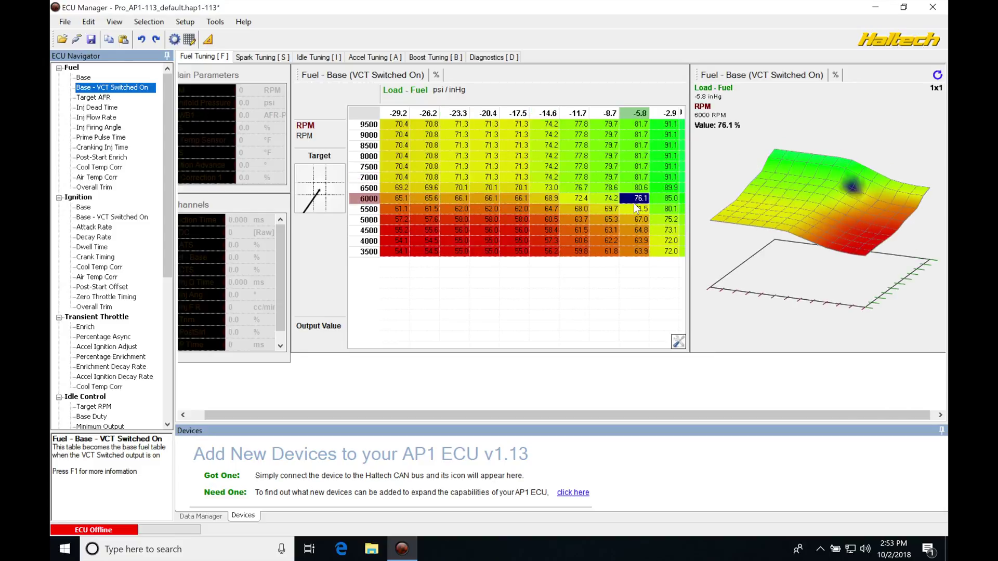
key("Right")
key("Right")
key("Down")
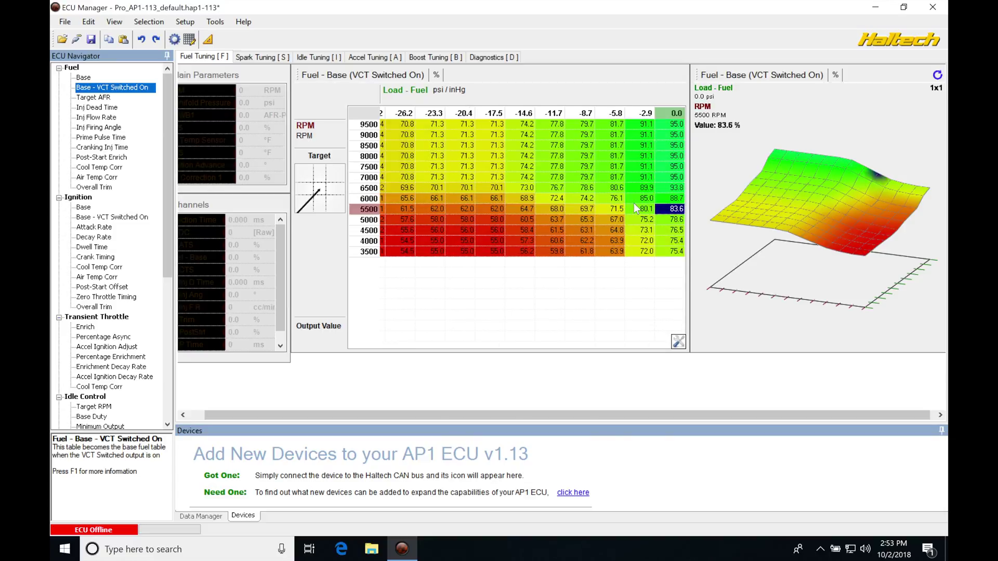